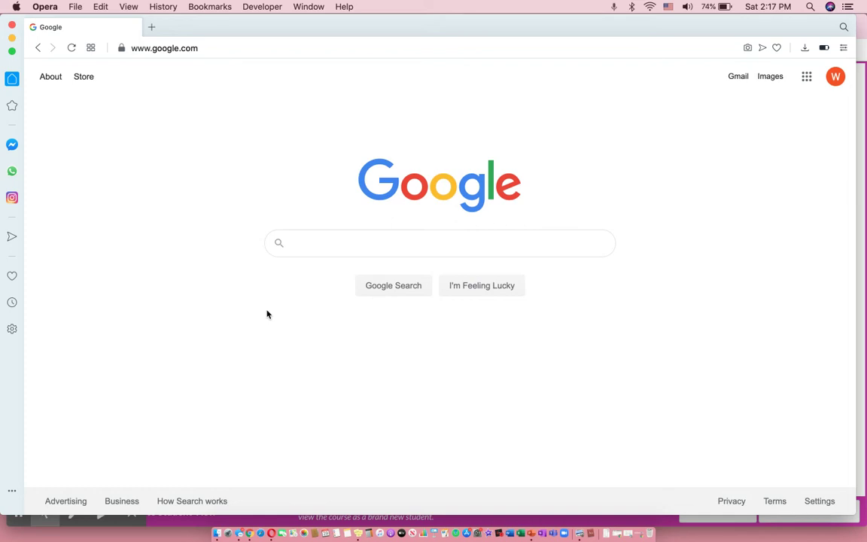
# Search Google for 'DCPS Canvas'
pyautogui.click(364, 241)
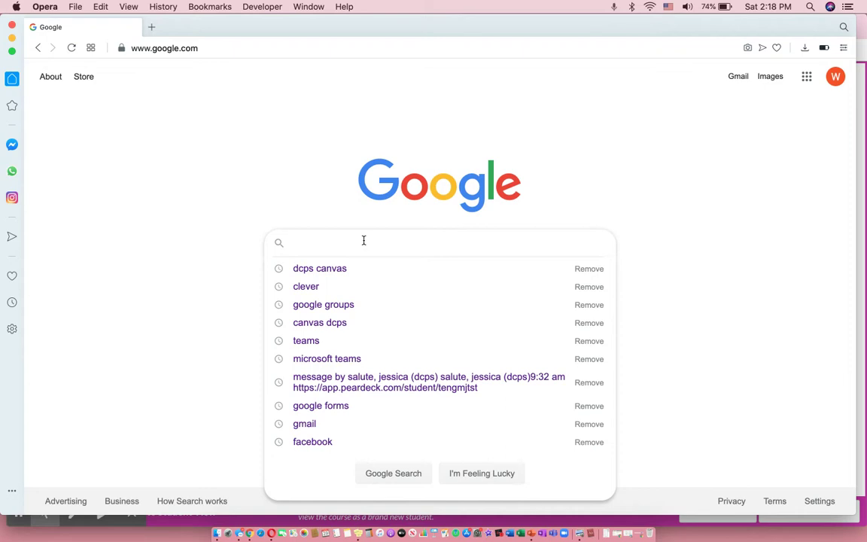
pyautogui.write('DCPS')
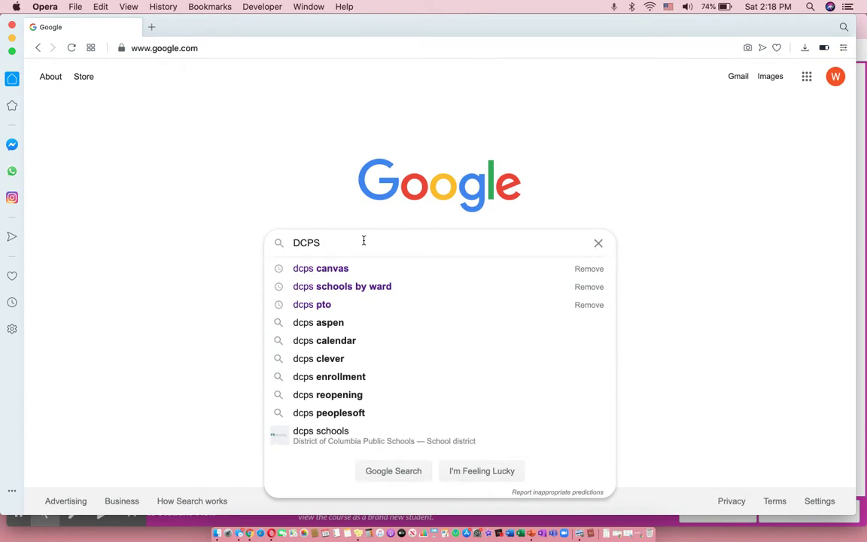
pyautogui.write(' Canvas')
pyautogui.press('Return')
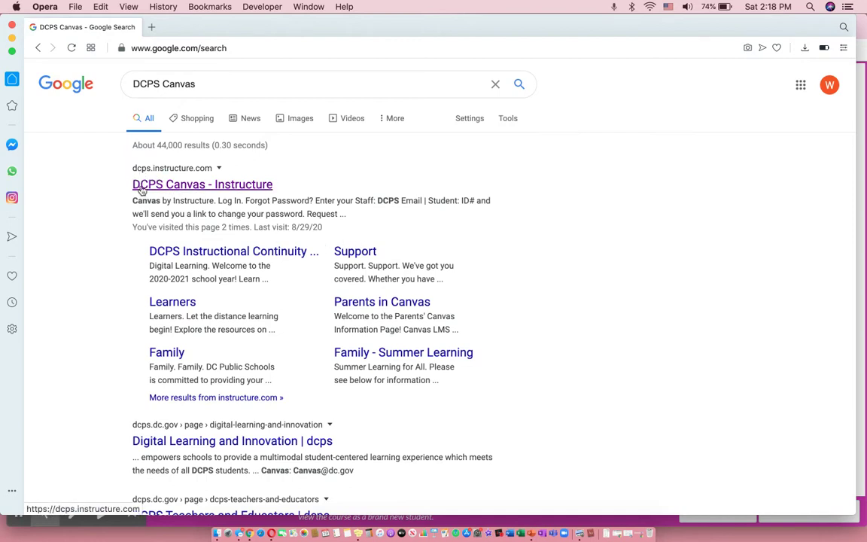
# Open the DCPS Canvas - Instructure result, choose another account, and clear the prefilled email
pyautogui.click(140, 190)
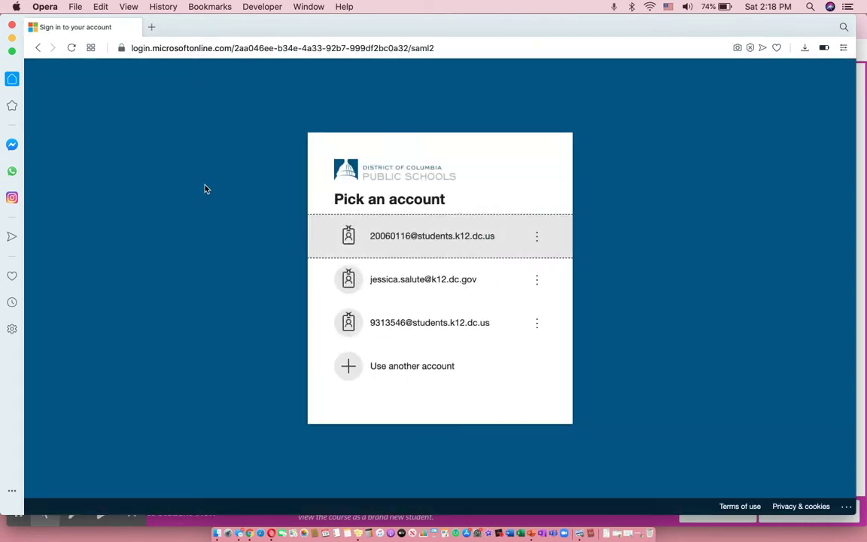
pyautogui.click(416, 366)
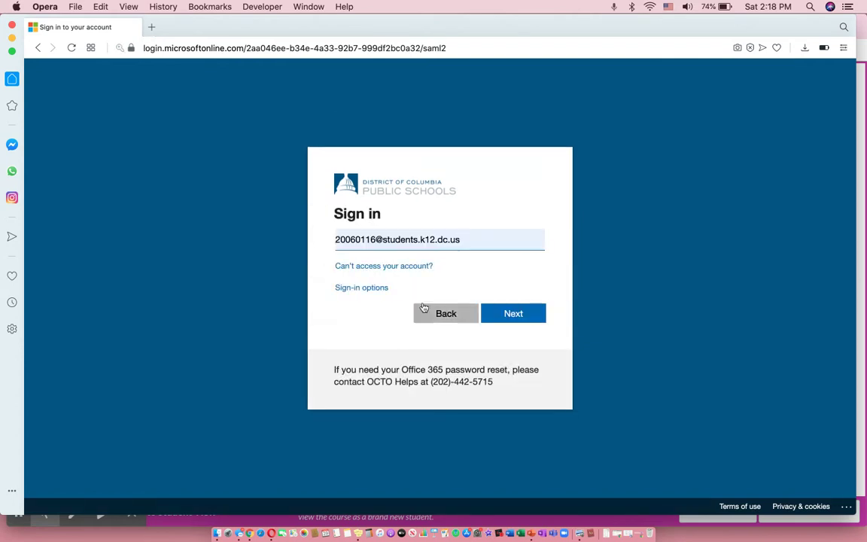
pyautogui.click(469, 244)
pyautogui.press('BackSpace')
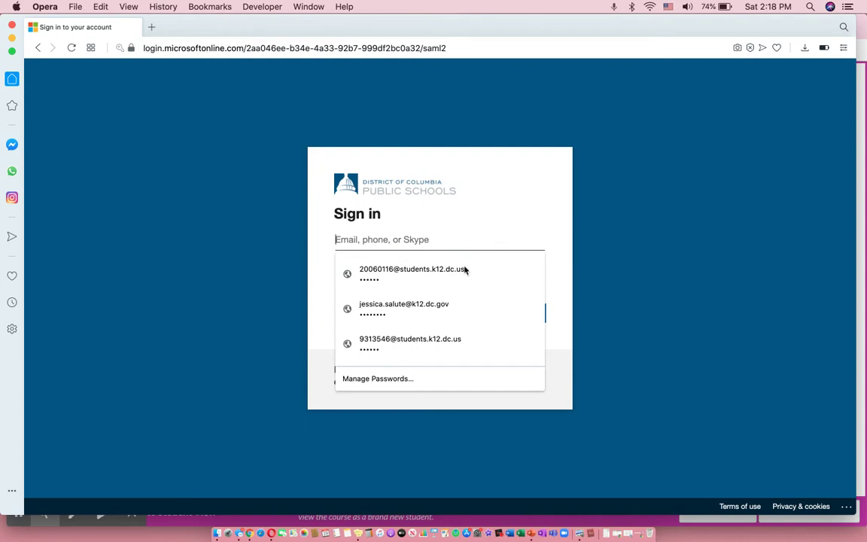
pyautogui.click(359, 534)
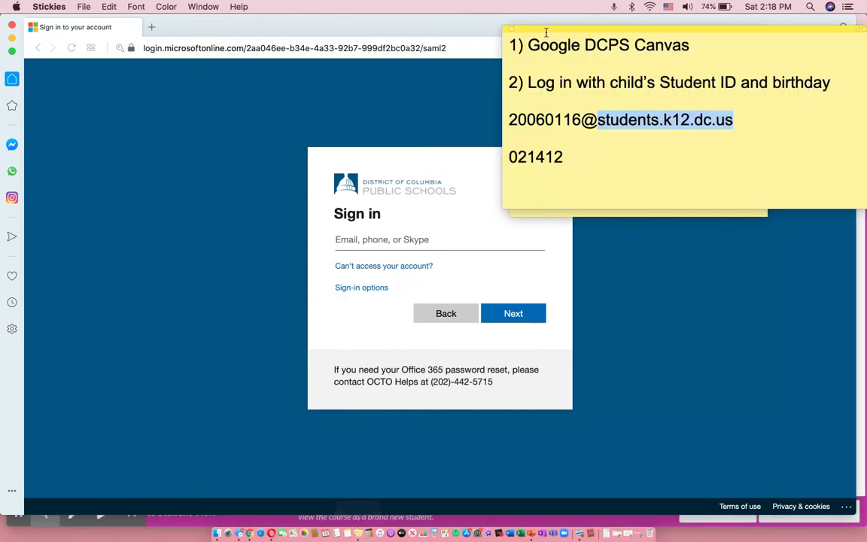
# Copy the student ID number from the Stickies login note into the sign-in email field
pyautogui.click(582, 119)
pyautogui.keyDown('shift'); pyautogui.click(519, 118); pyautogui.keyUp('shift')
pyautogui.keyDown('shift'); pyautogui.click(508, 118); pyautogui.keyUp('shift')
pyautogui.press('super+c')
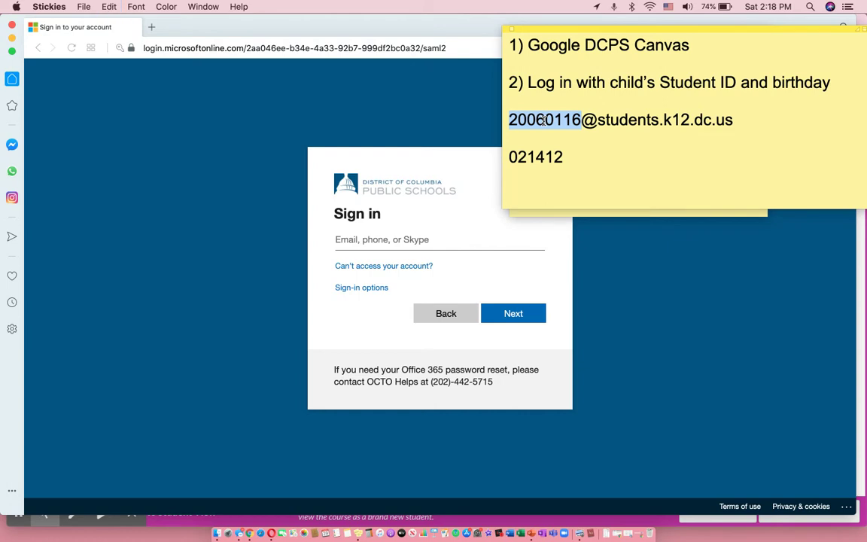
pyautogui.click(426, 239)
pyautogui.press('super+v')
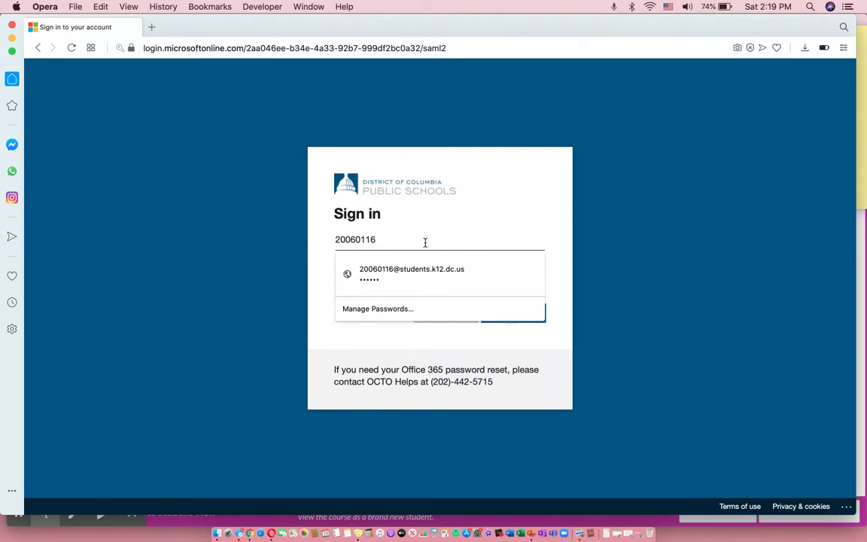
pyautogui.write('@students.k12.dc.us')
pyautogui.click(507, 221)
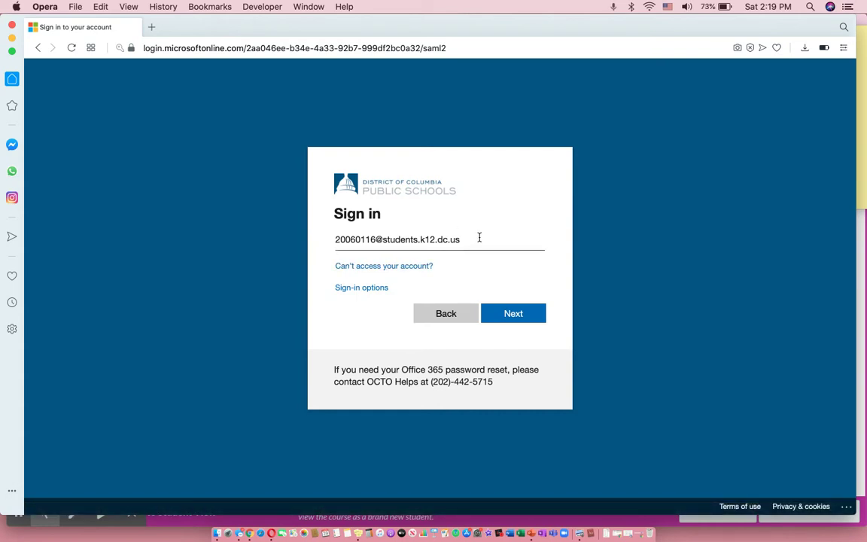
pyautogui.click(513, 316)
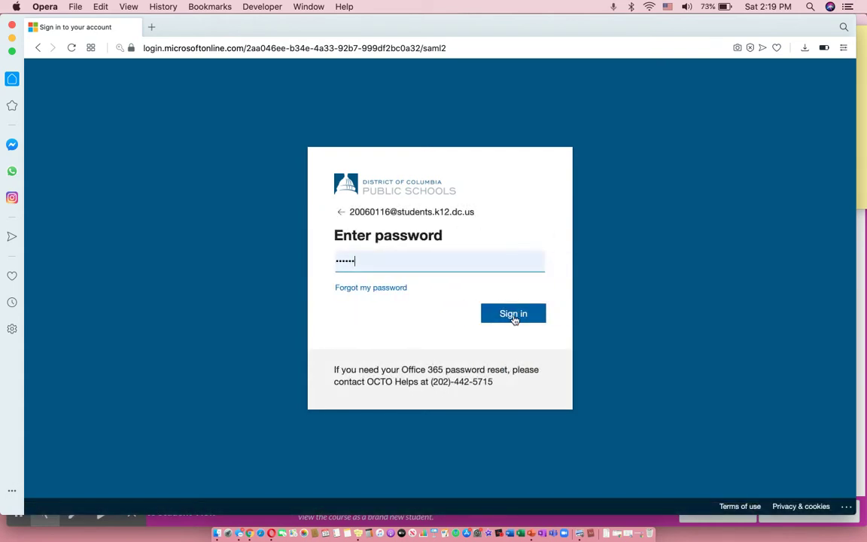
# Enter the birthday password from the login note and sign in to Canvas
pyautogui.click(396, 263)
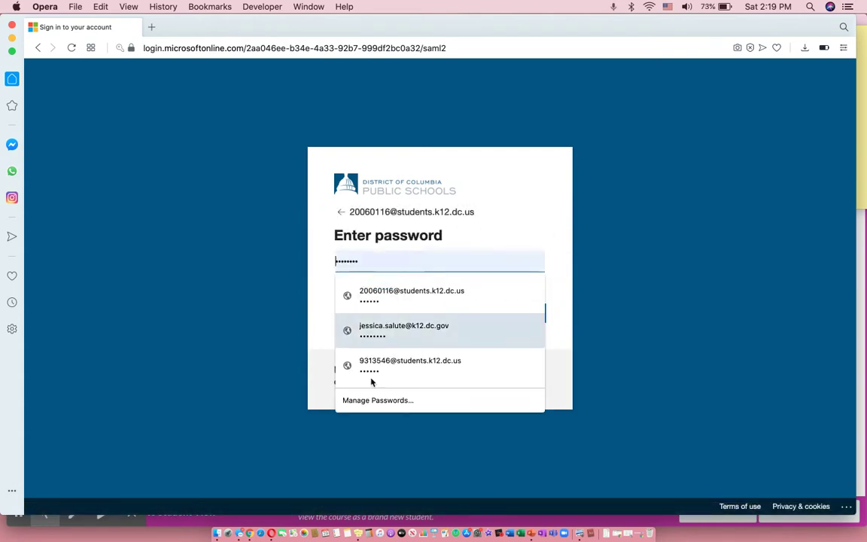
pyautogui.click(359, 533)
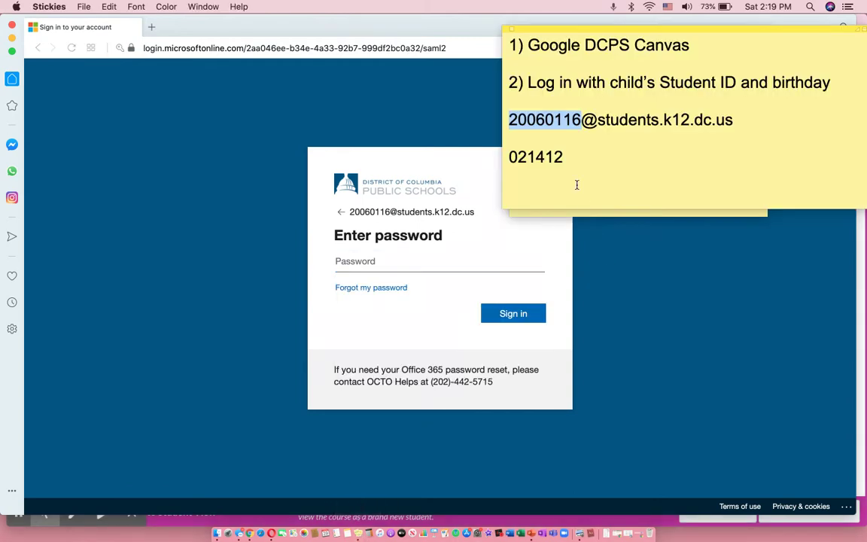
pyautogui.click(511, 187)
pyautogui.moveTo(526, 157); pyautogui.dragTo(565, 154)
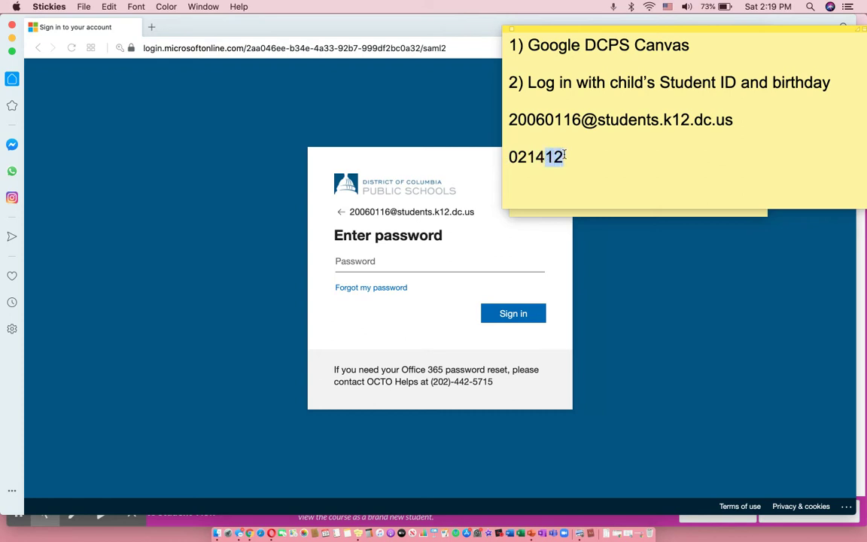
pyautogui.click(407, 263)
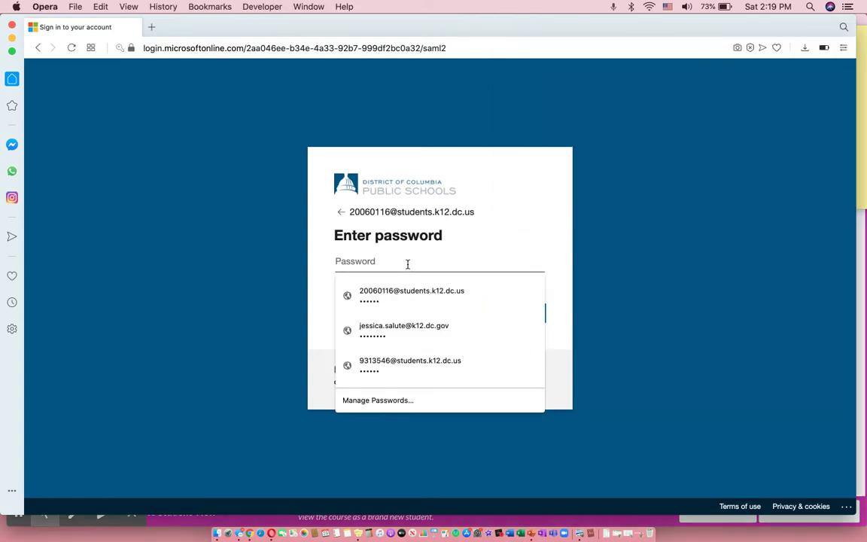
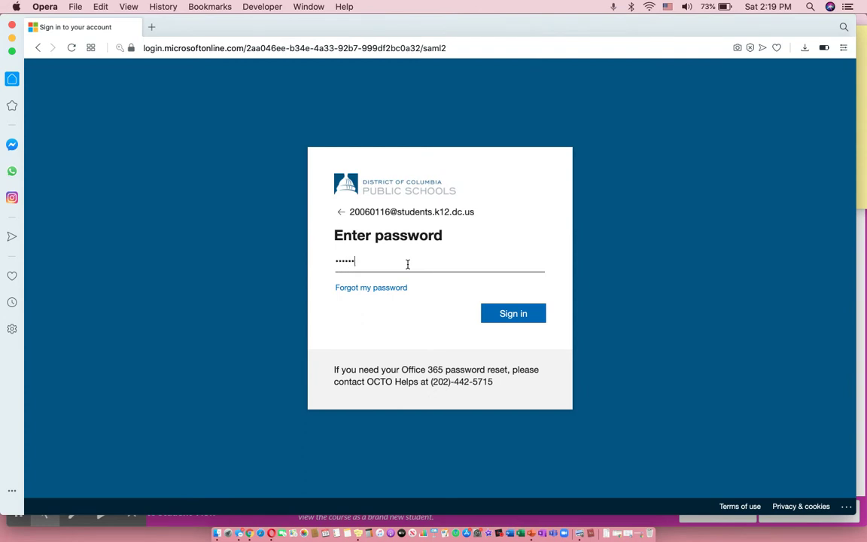
pyautogui.click(522, 312)
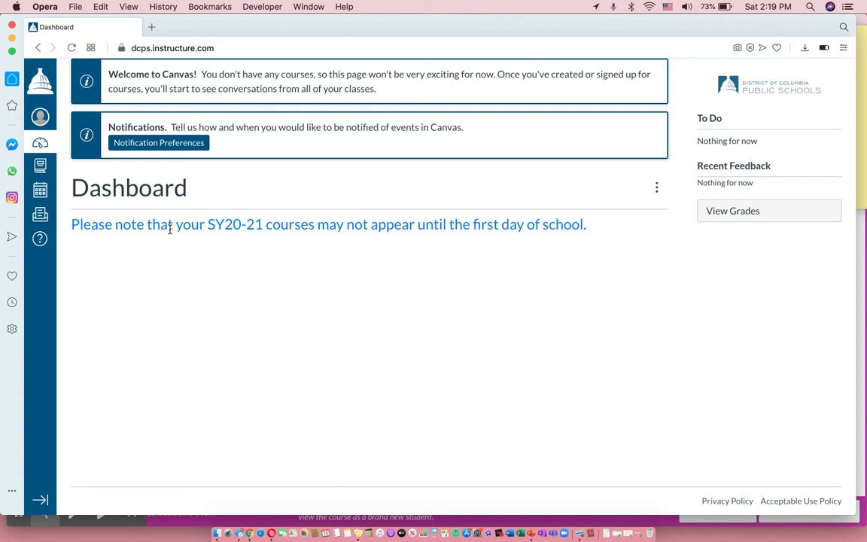
# Open All Courses from the Courses tray, showing Elementary Grade 3 and Summer Bridge
pyautogui.click(42, 169)
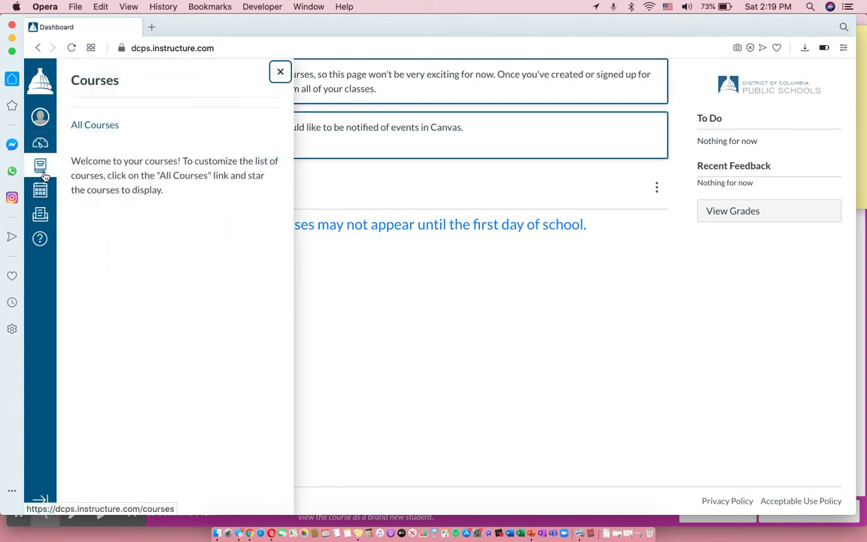
pyautogui.click(320, 298)
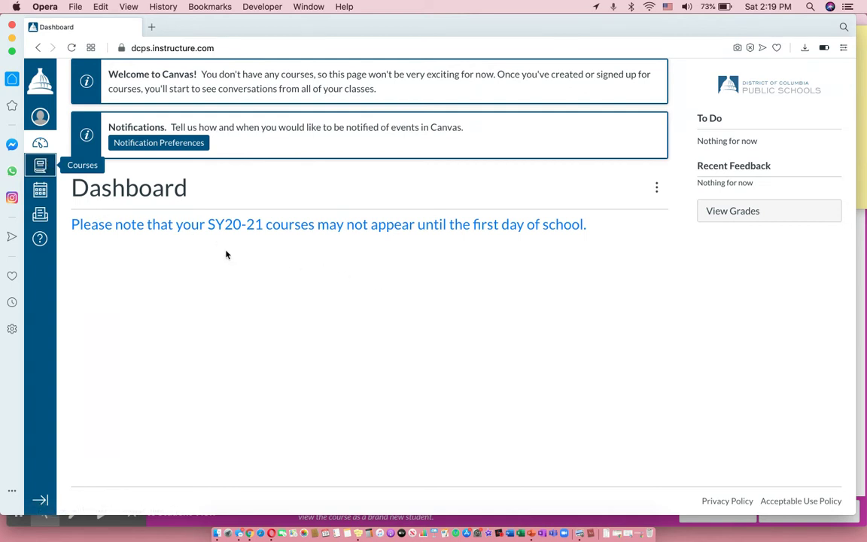
pyautogui.click(40, 164)
pyautogui.click(90, 125)
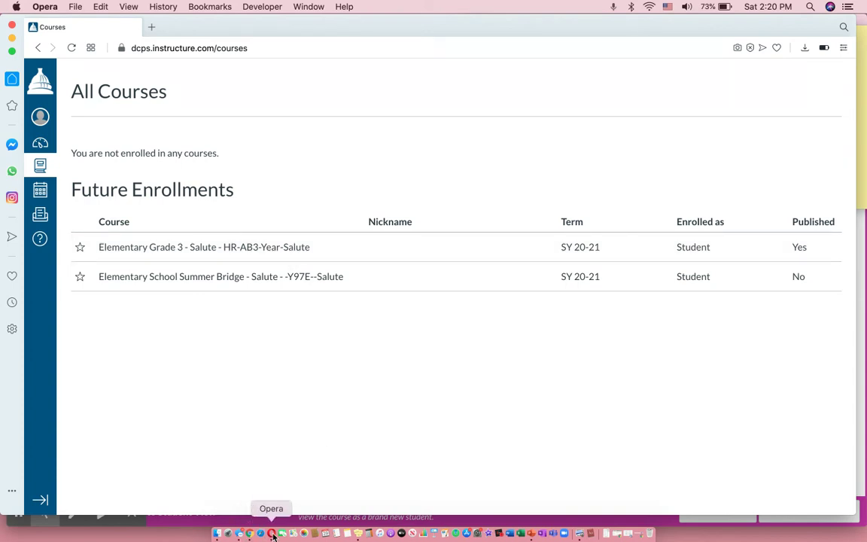
# On the Elementary Grade 3 - Salute course page, open Monday's schedule from Course Navigation
pyautogui.click(249, 533)
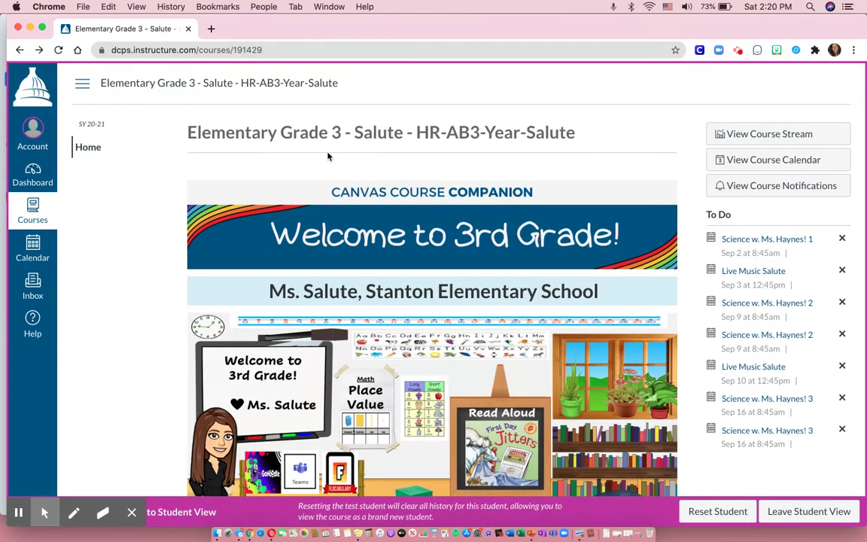
pyautogui.scroll(-5, 343, 188)
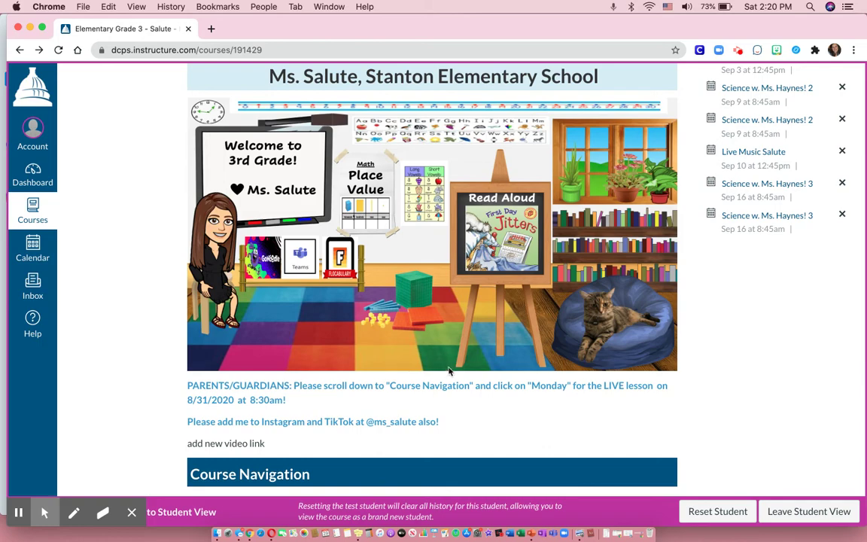
pyautogui.scroll(-4, 451, 370)
pyautogui.scroll(4, 299, 142)
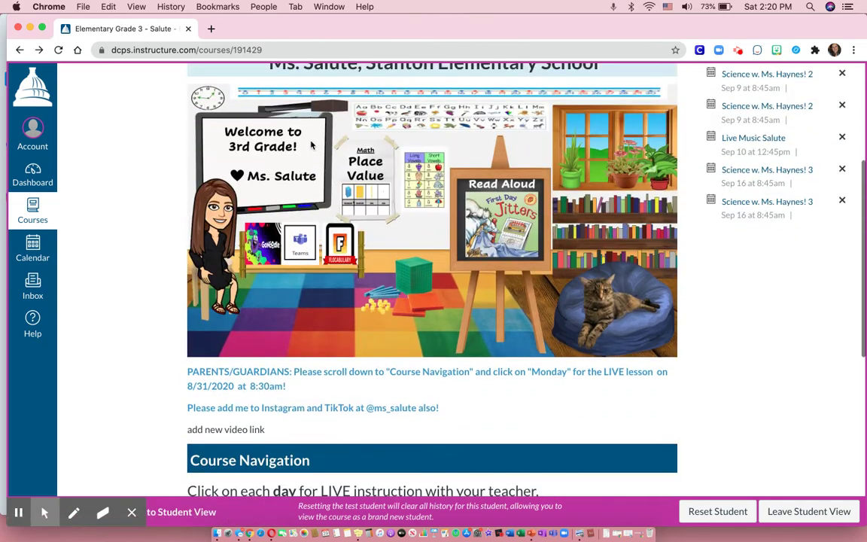
pyautogui.scroll(-3, 305, 247)
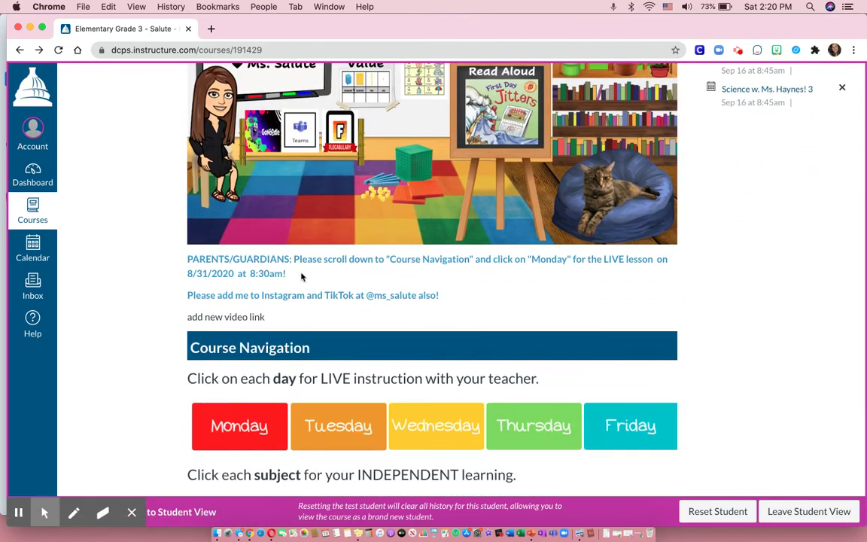
pyautogui.scroll(-4, 301, 277)
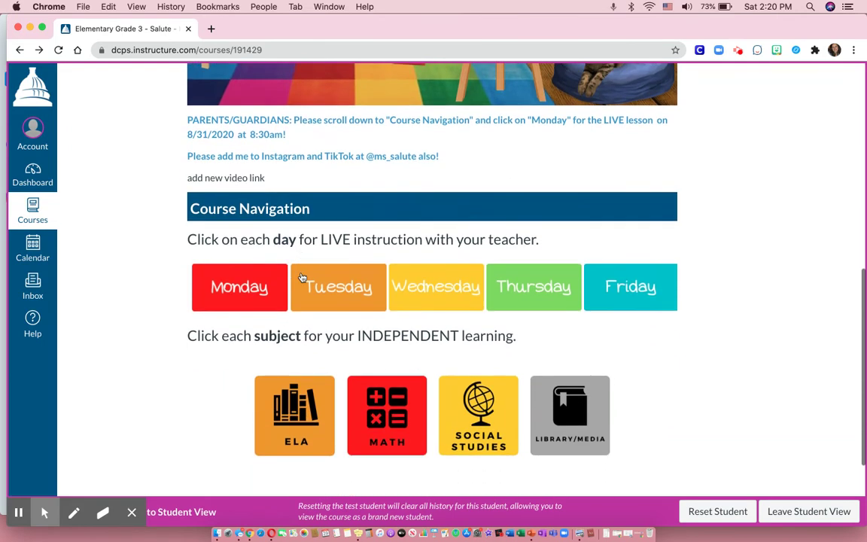
pyautogui.click(258, 291)
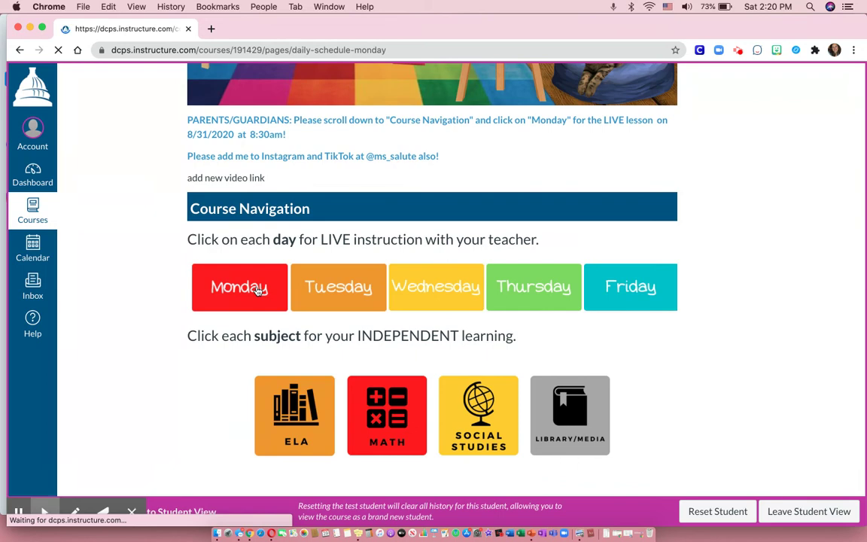
# Scroll down the Monday schedule table to its Join Microsoft Teams Meeting link
pyautogui.scroll(-3, 258, 290)
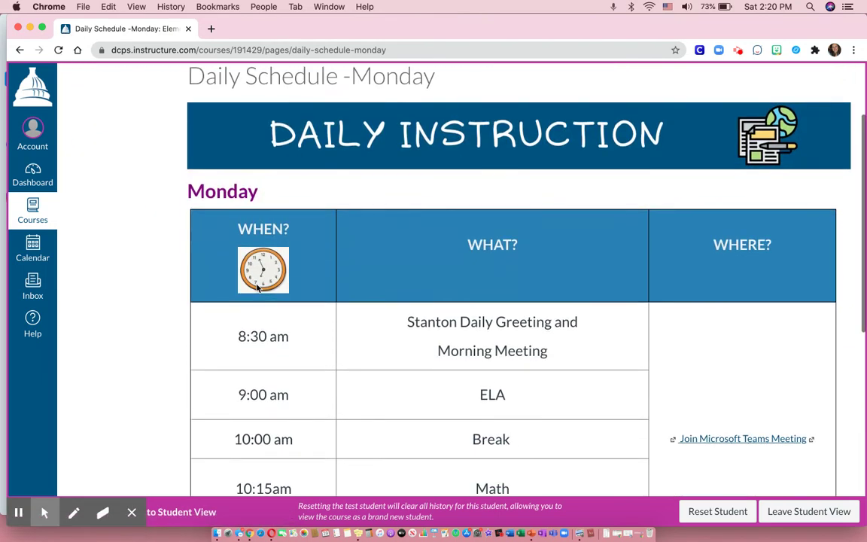
pyautogui.scroll(-5, 259, 287)
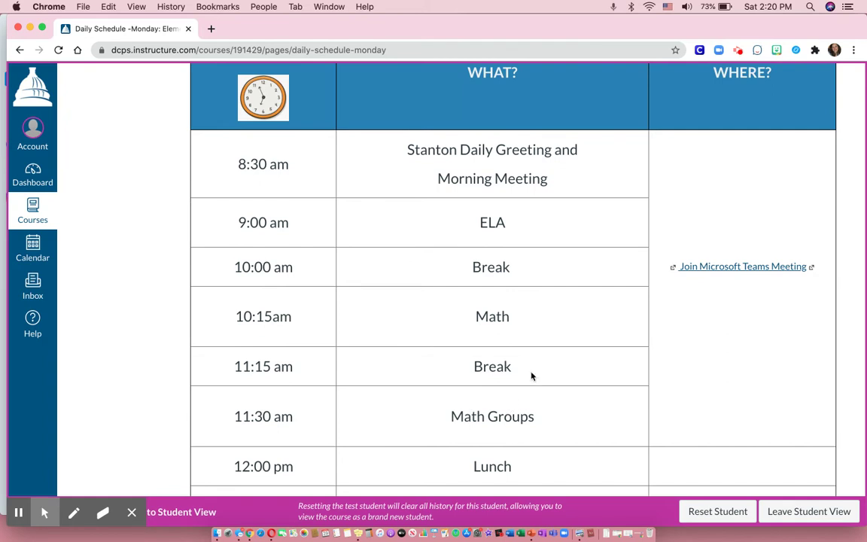
pyautogui.scroll(-1, 530, 374)
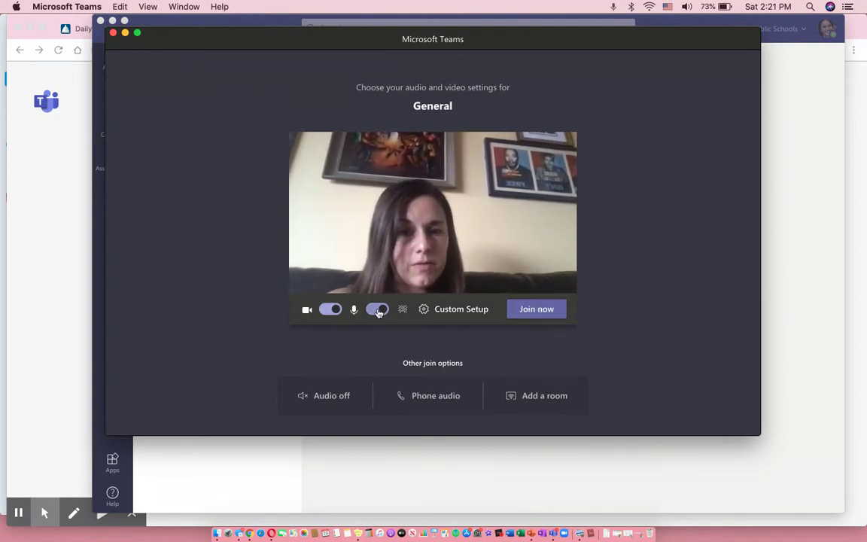
# Join the General channel Teams meeting with camera and microphone on
pyautogui.click(527, 313)
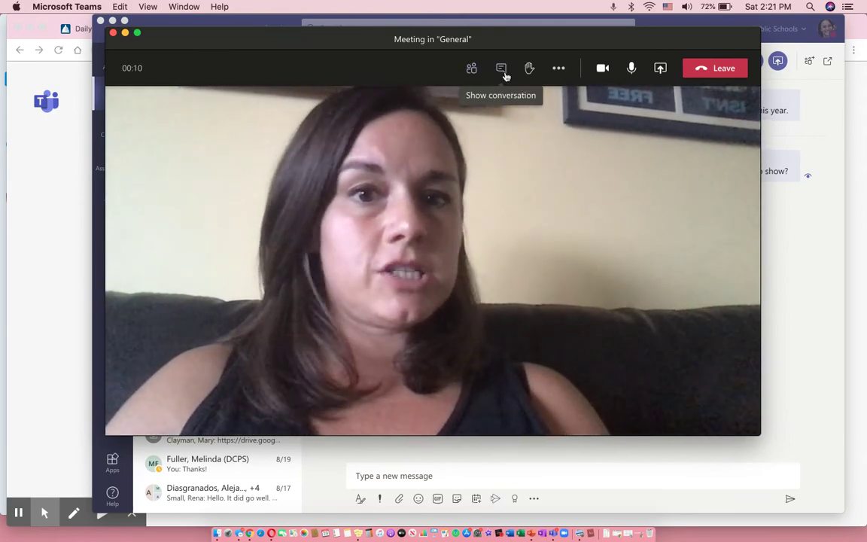
# Show the meeting conversation beside the video and raise your hand
pyautogui.click(501, 70)
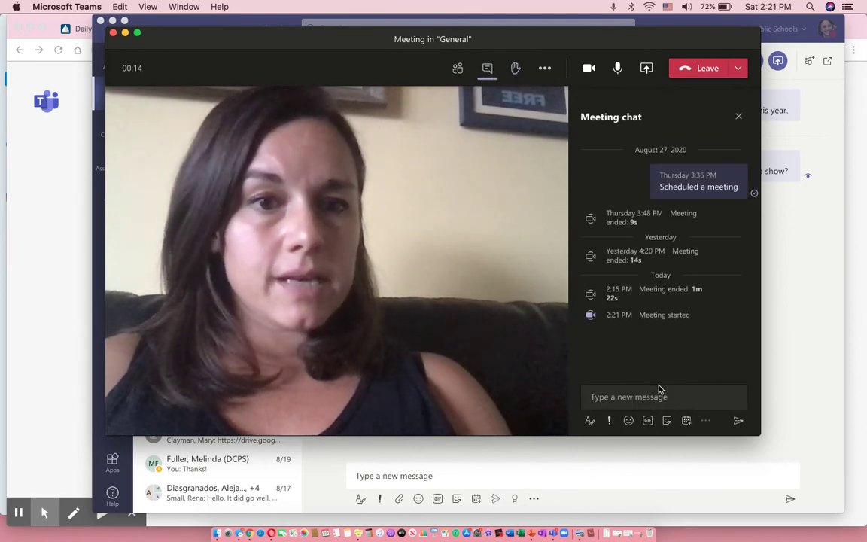
pyautogui.click(515, 70)
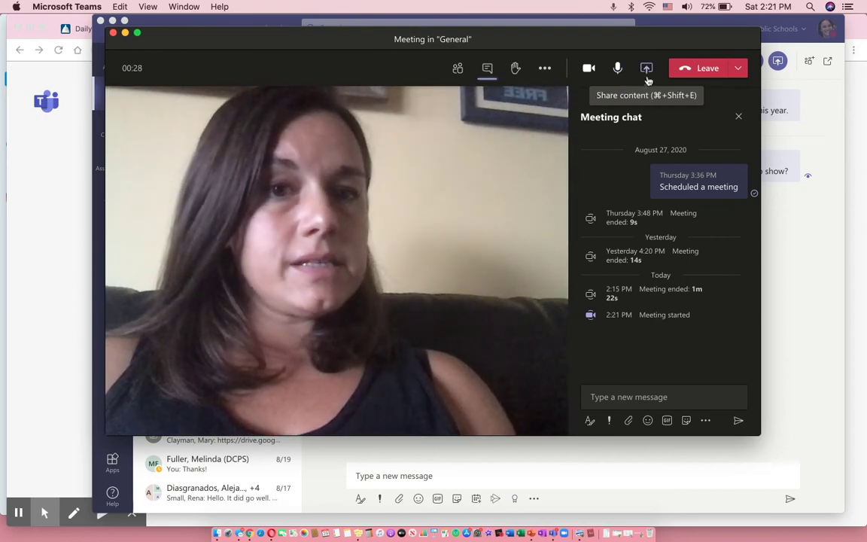
# Share desktop Screen #1 with the meeting, then bring Chrome's Teams join page back
pyautogui.click(646, 69)
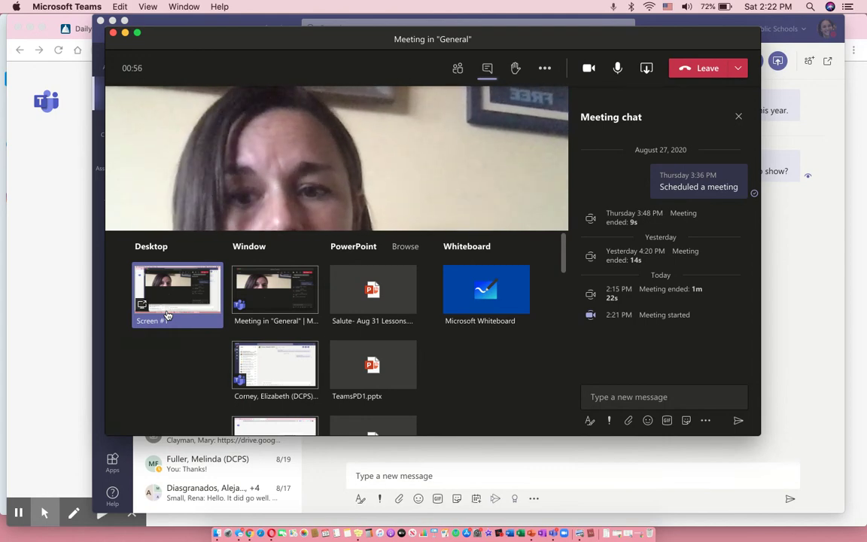
pyautogui.click(167, 315)
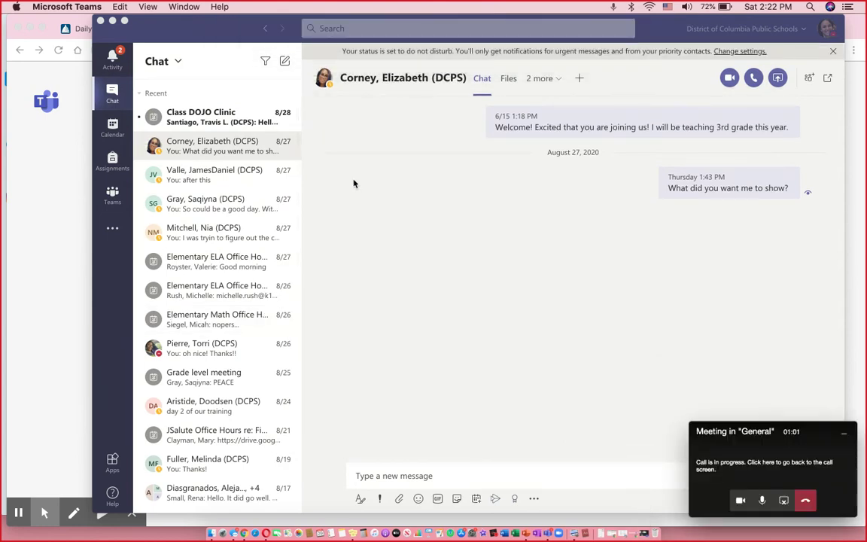
pyautogui.click(65, 259)
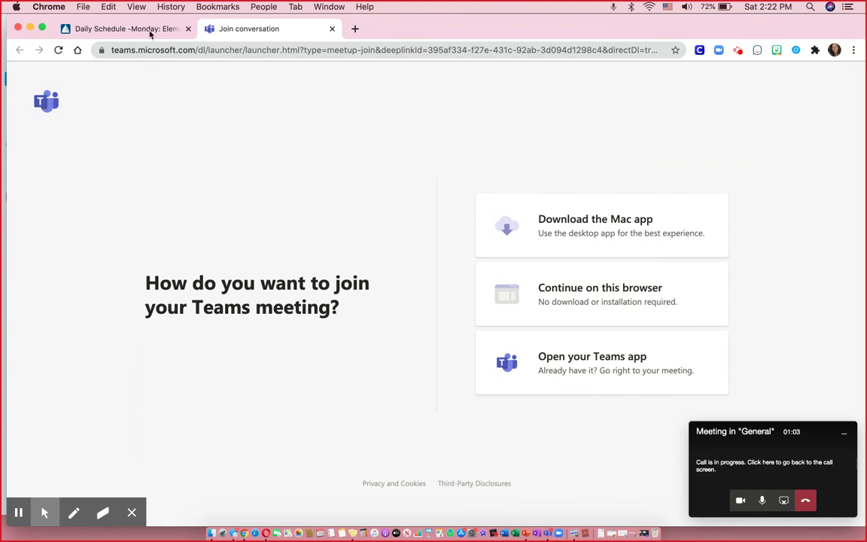